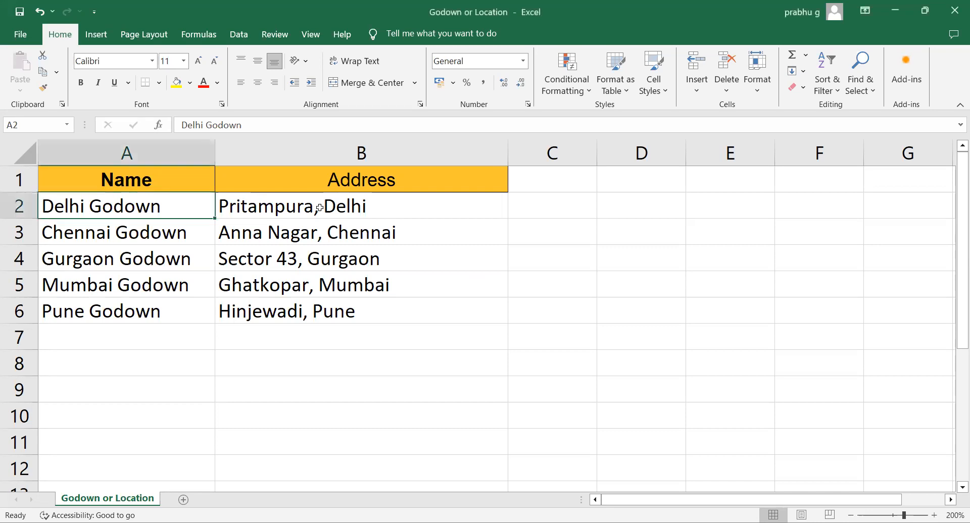
Step: Review the godown names and addresses in the Godown or Location worksheet
left_click(321, 207)
left_click(121, 207)
left_click(312, 206)
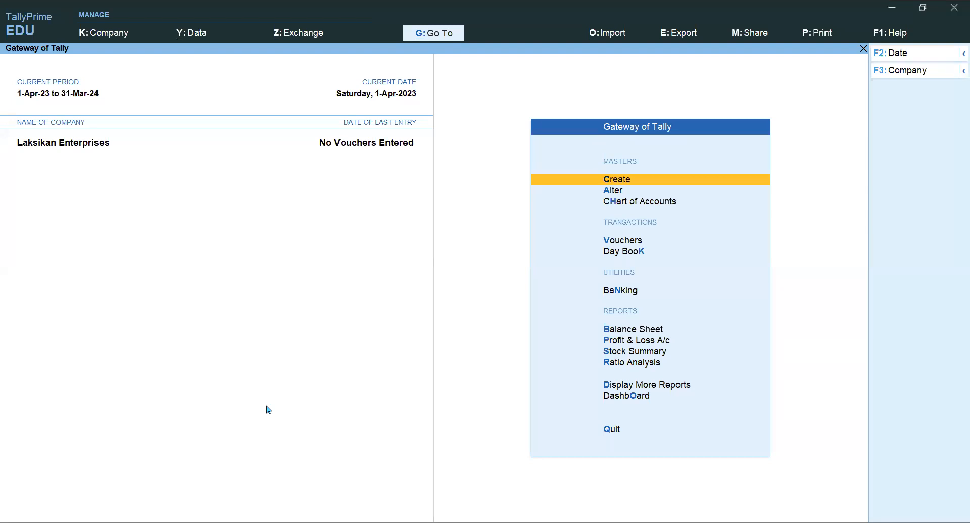
Step: Switch to TallyPrime and set up a masters import from Godown or Location.xlsx, using the Godown or Location worksheet
left_click(615, 34)
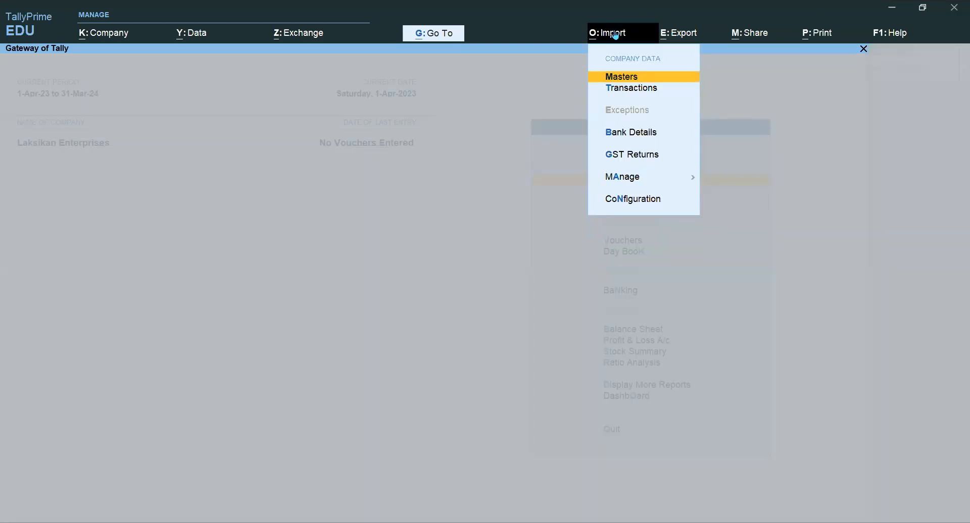
key("Return")
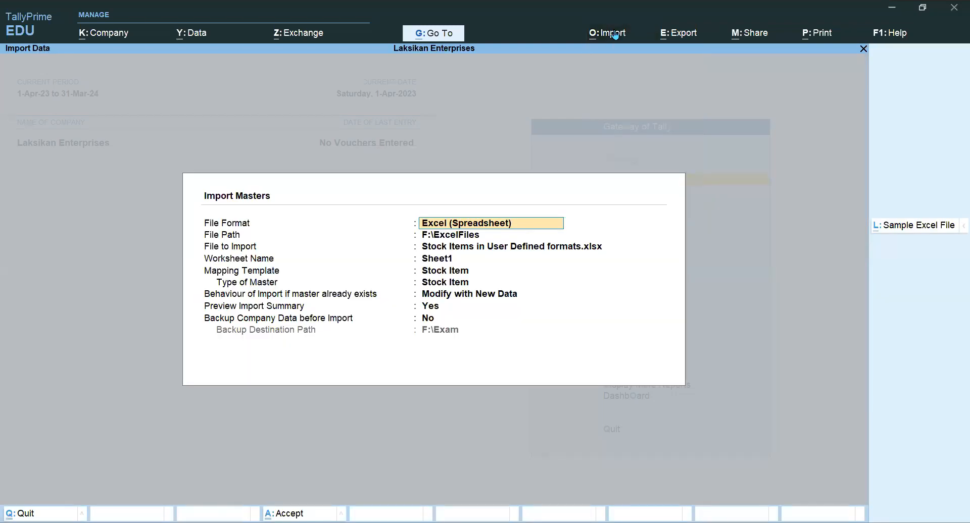
key("Return")
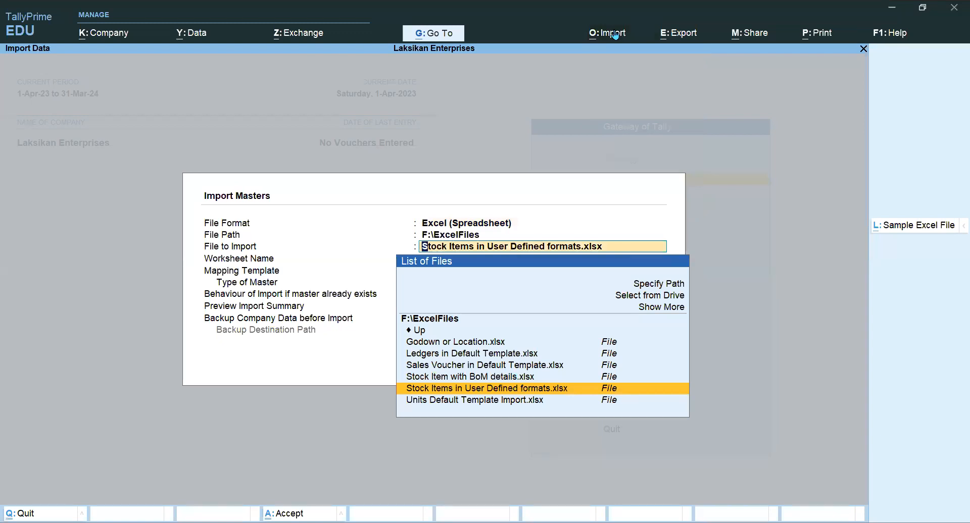
key("Up")
key("Up")
key("Up")
key("Up")
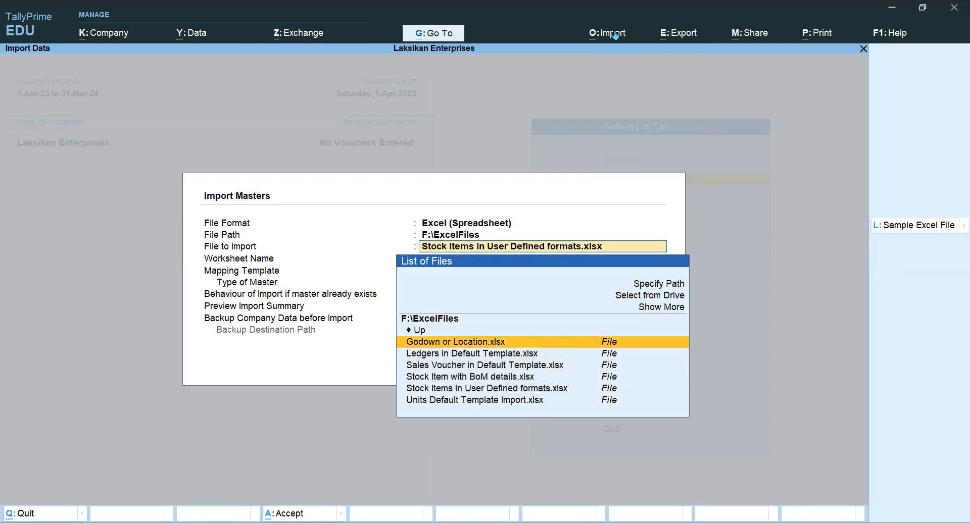
key("Return")
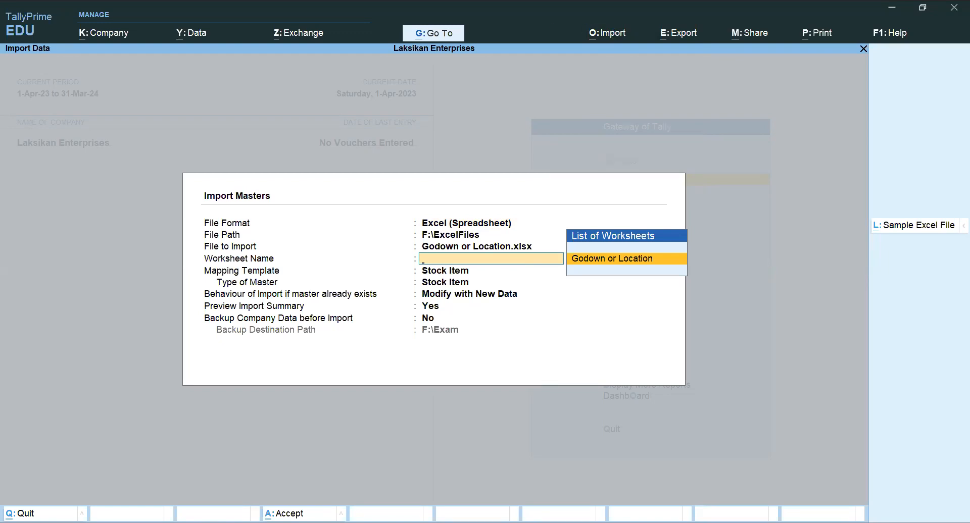
key("alt+Tab")
key("Return")
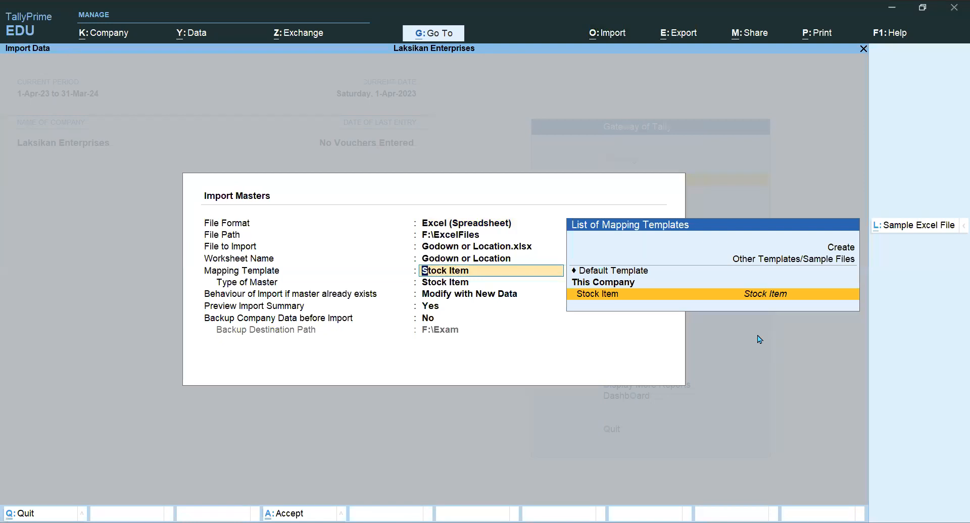
Step: Set the import's mapping template to Default Template and the type of master to Godown/Location
key("Up")
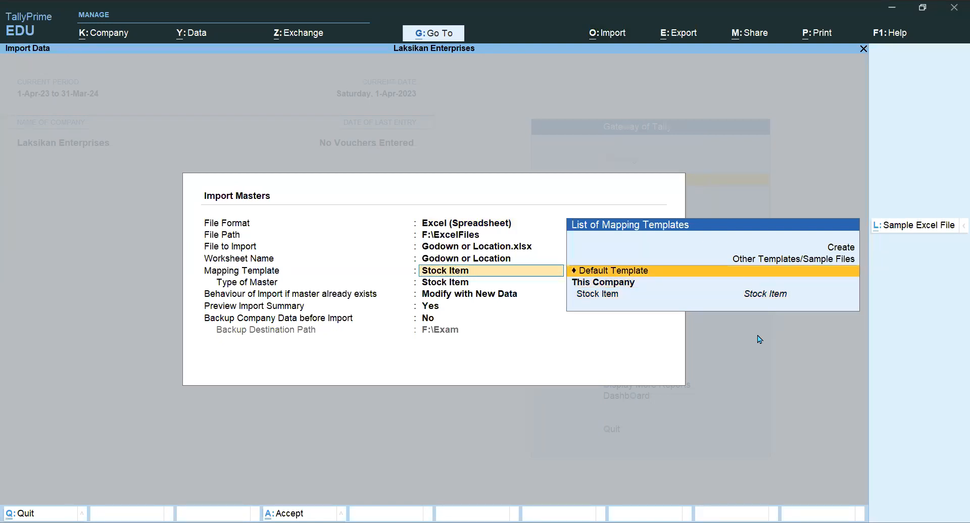
key("Down")
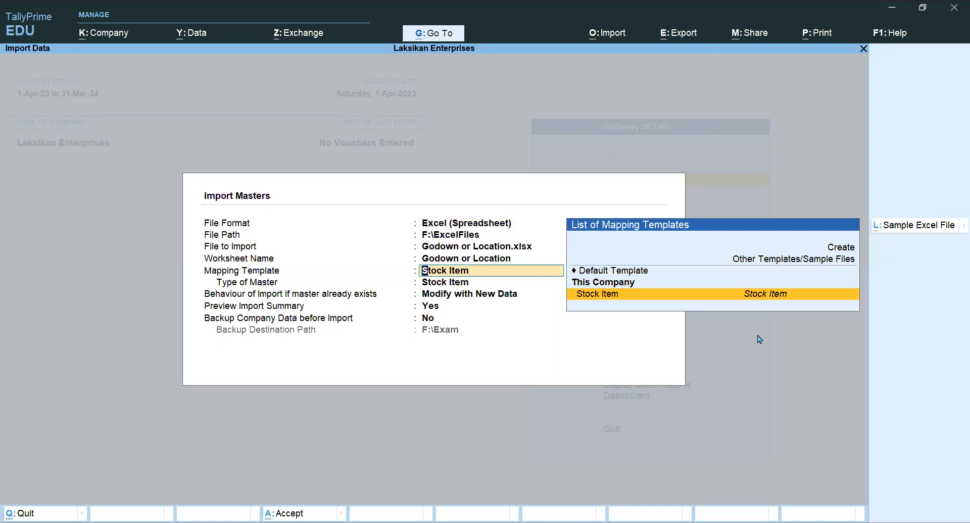
key("Up")
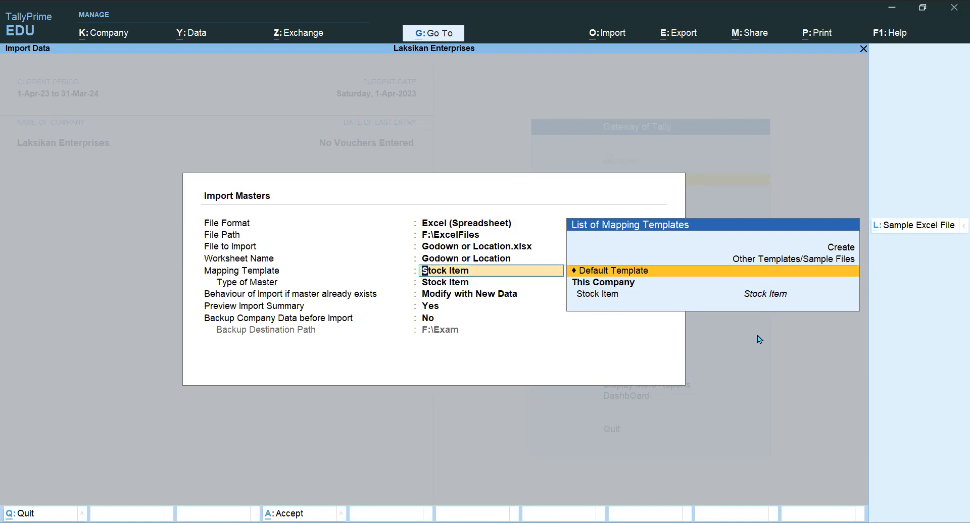
key("Return")
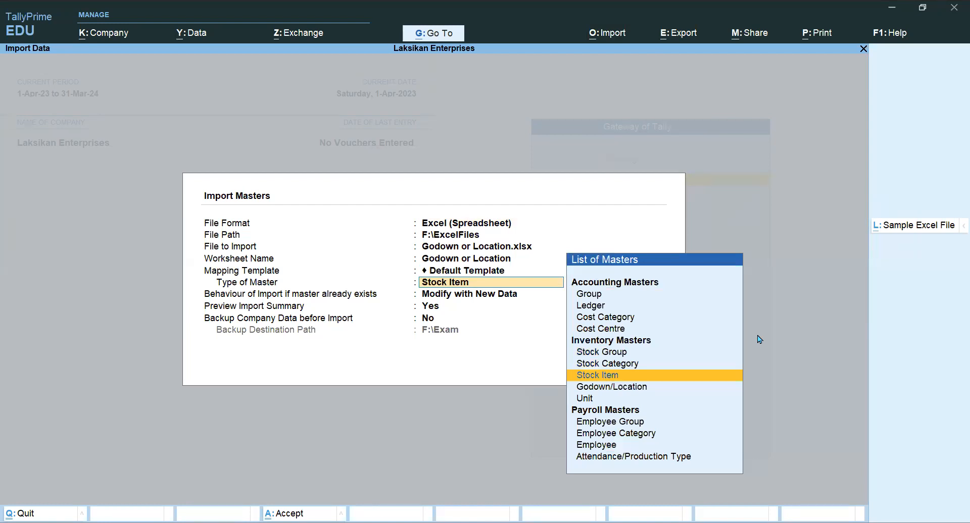
key("Down")
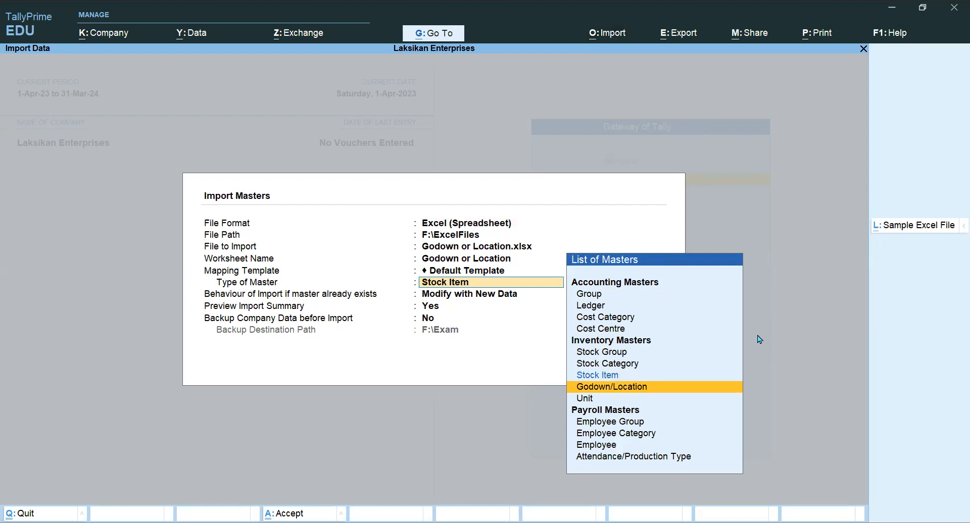
key("Return")
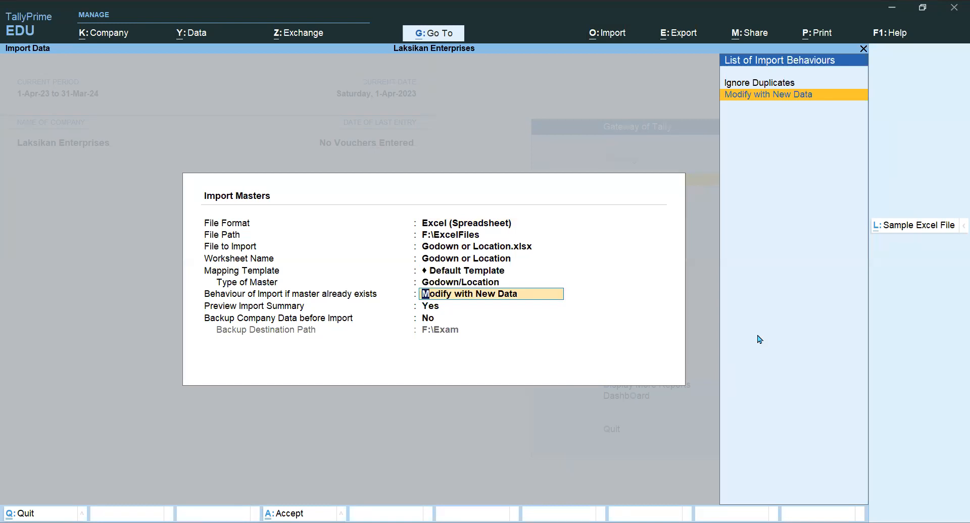
Step: Import the godowns with Modify with New Data for existing masters, an import summary preview, and no company data backup
key("Up")
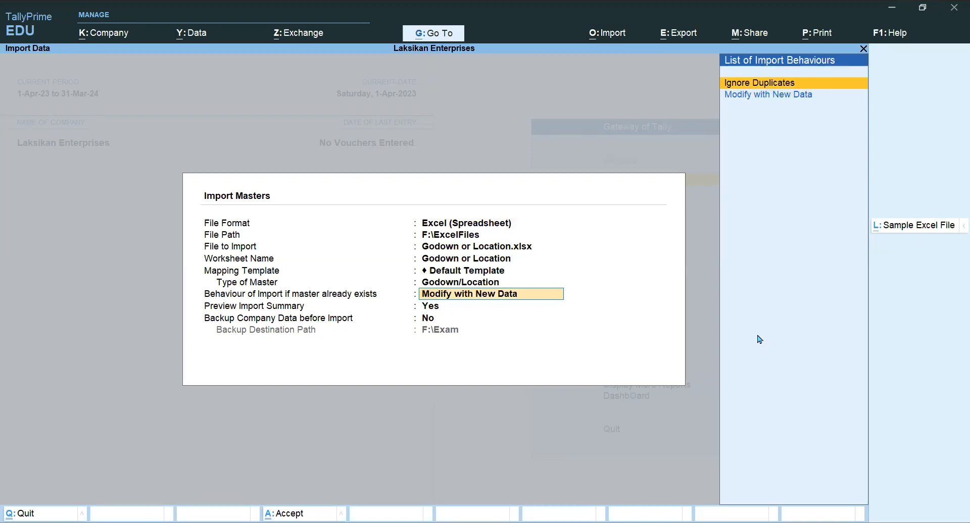
key("Down")
key("Return")
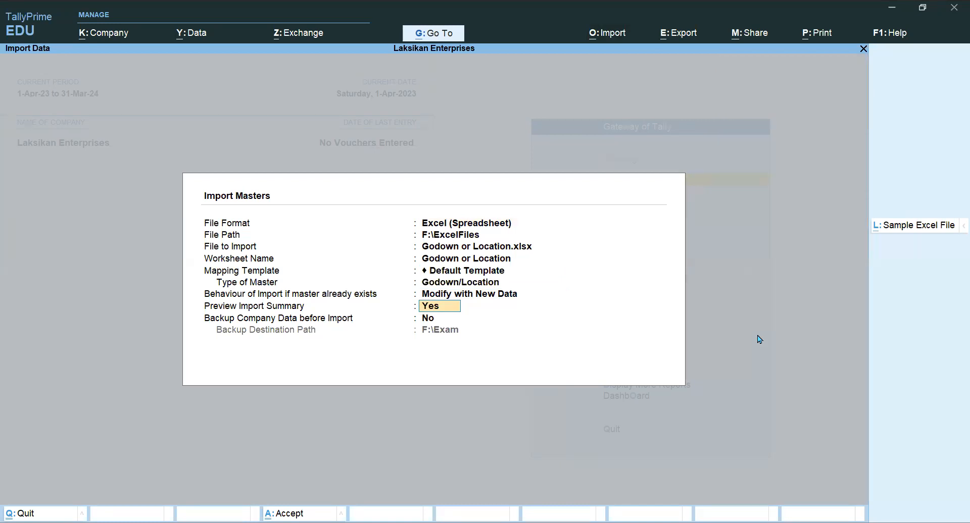
key("Return")
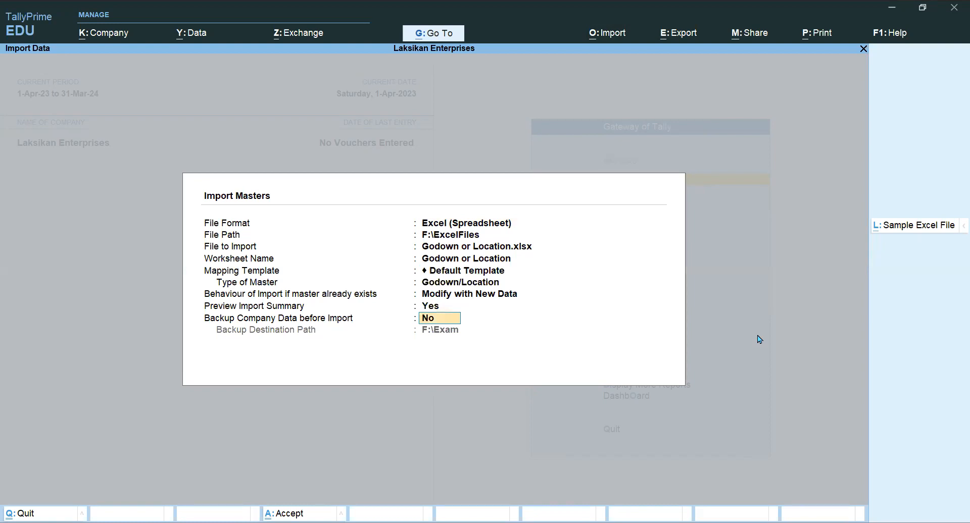
key("Return")
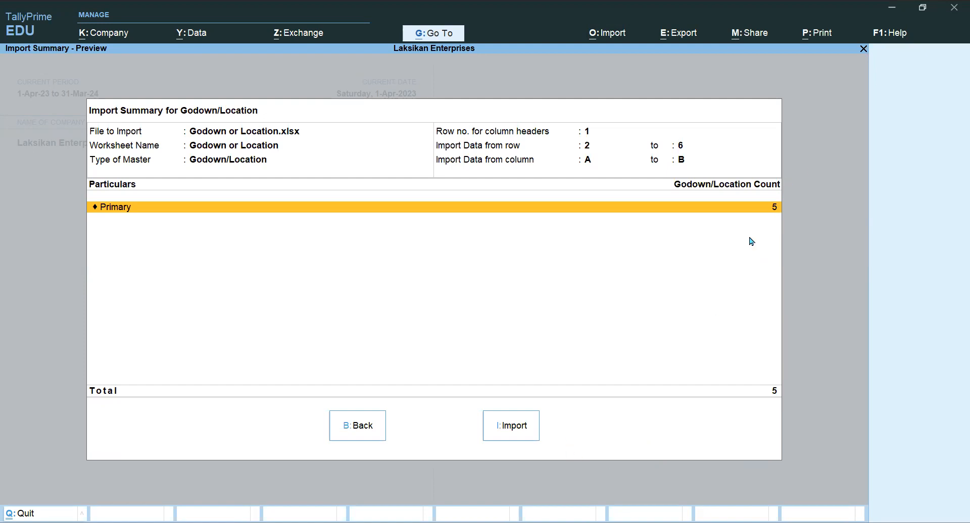
left_click(510, 434)
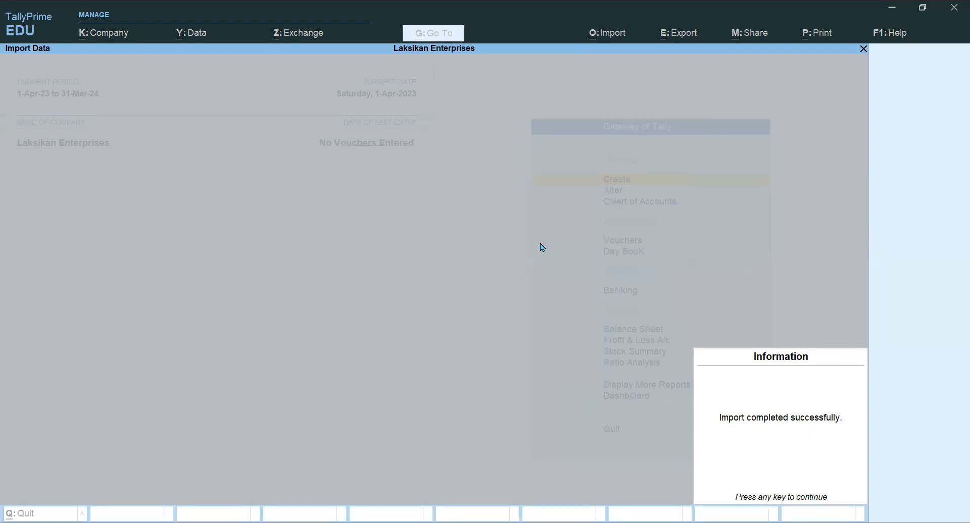
key("Return")
Step: Open the list of godowns for master alteration
key("Down")
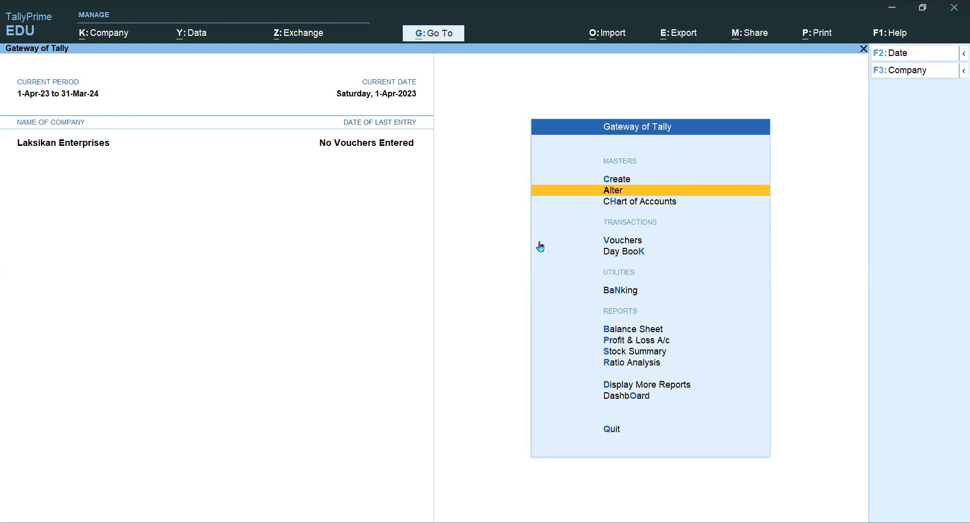
key("Return")
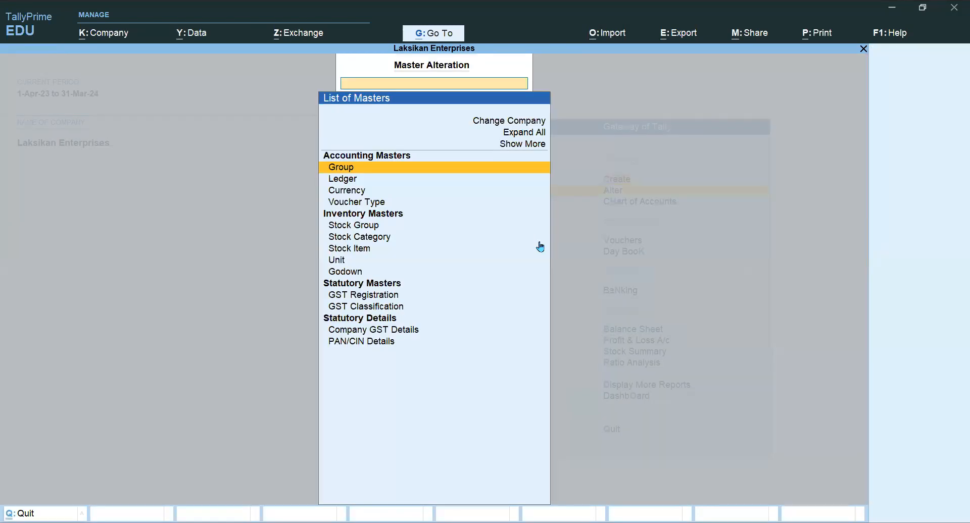
key("Down")
key("Down")
key("Down")
key("Down")
key("Down")
key("Down")
key("Down")
key("Down")
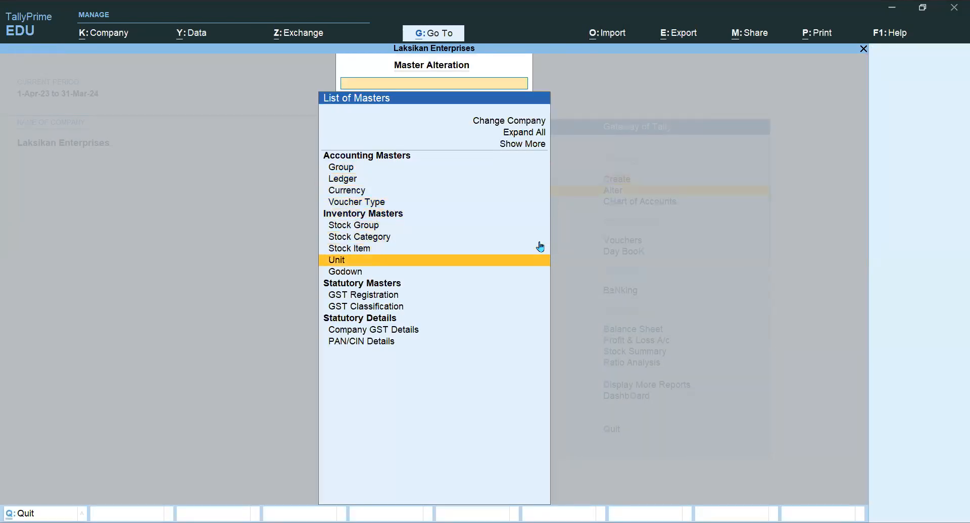
key("Return")
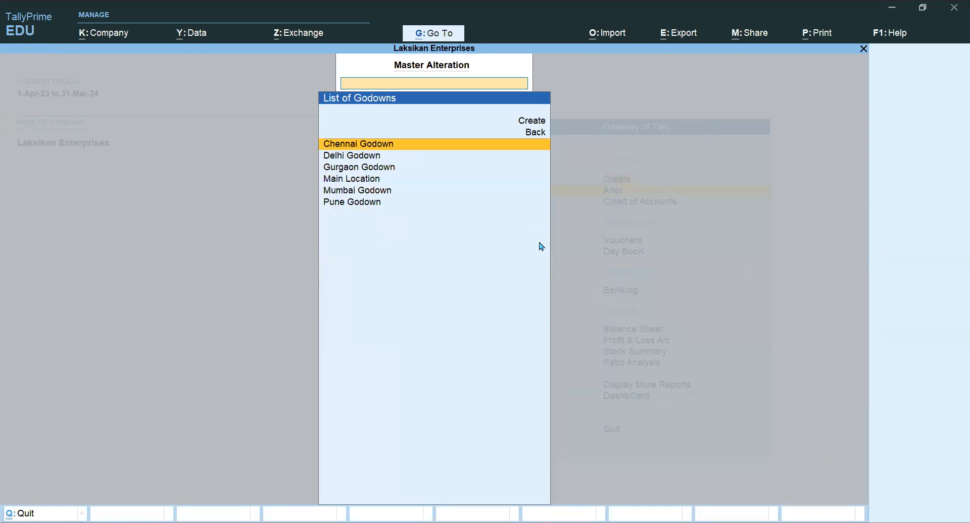
Step: Look through the list of godowns to check the imported locations against the default Main Location
key("Down")
key("Down")
key("Down")
key("Down")
key("Down")
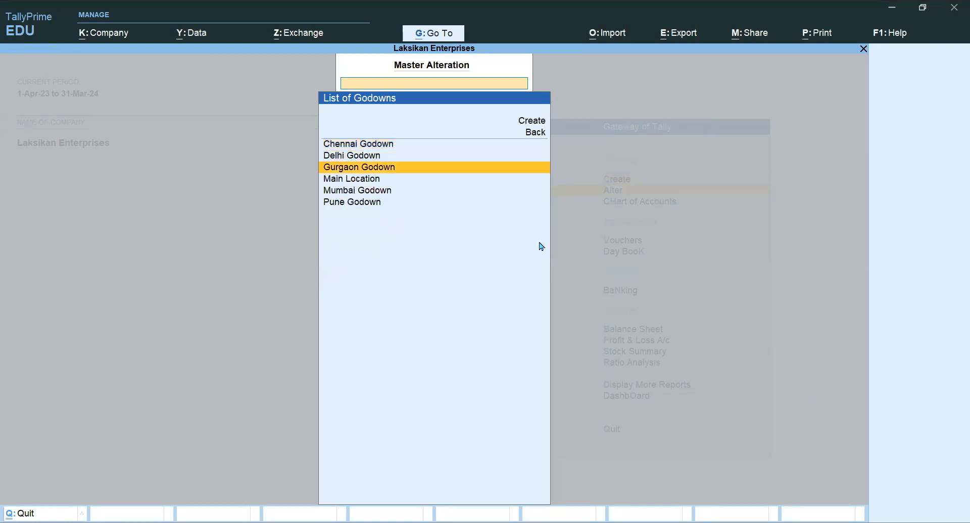
key("Up")
key("Up")
key("Up")
key("Up")
key("Up")
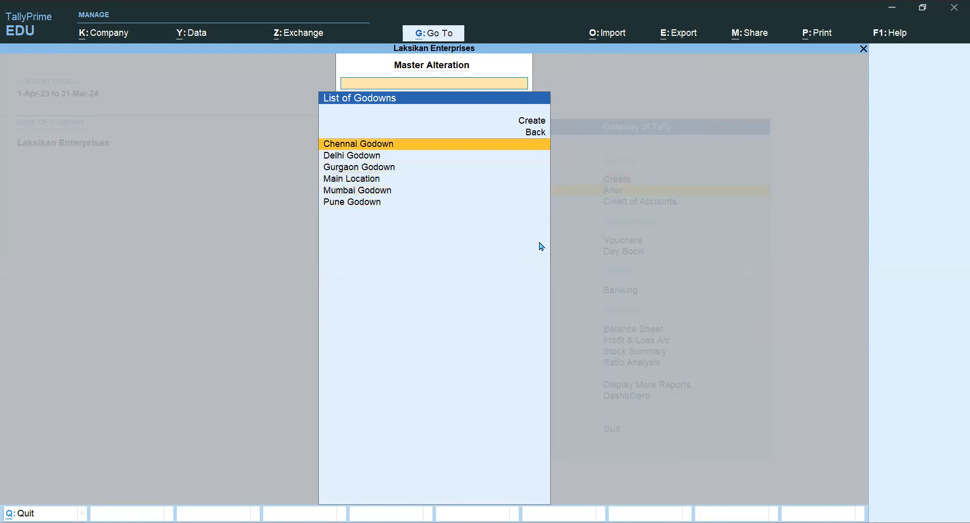
key("Down")
key("Down")
key("Down")
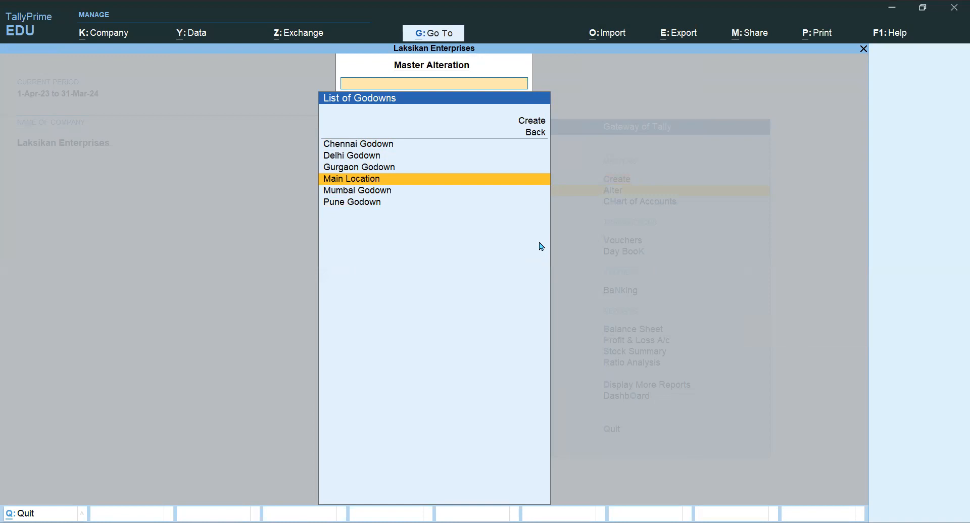
key("Up")
key("Up")
key("Down")
key("Down")
key("Down")
key("Down")
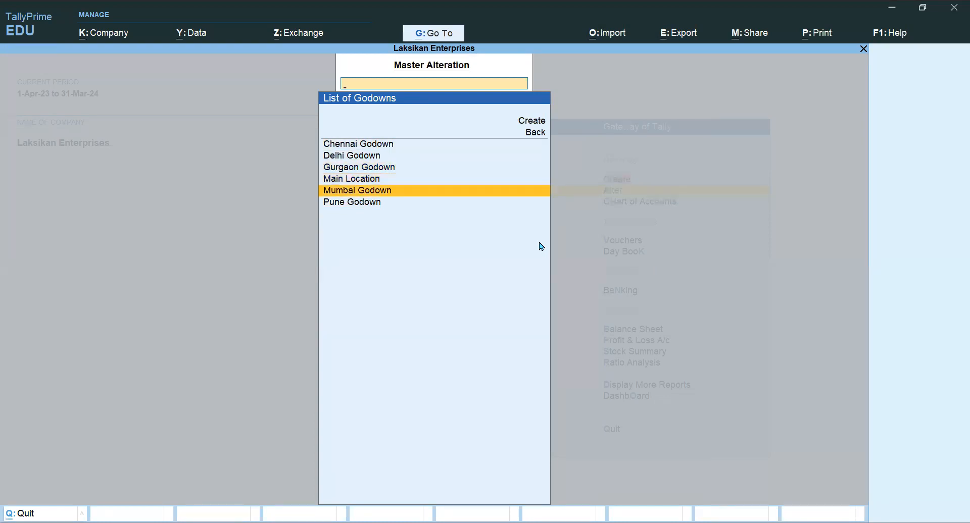
key("Up")
key("Up")
key("Up")
key("Up")
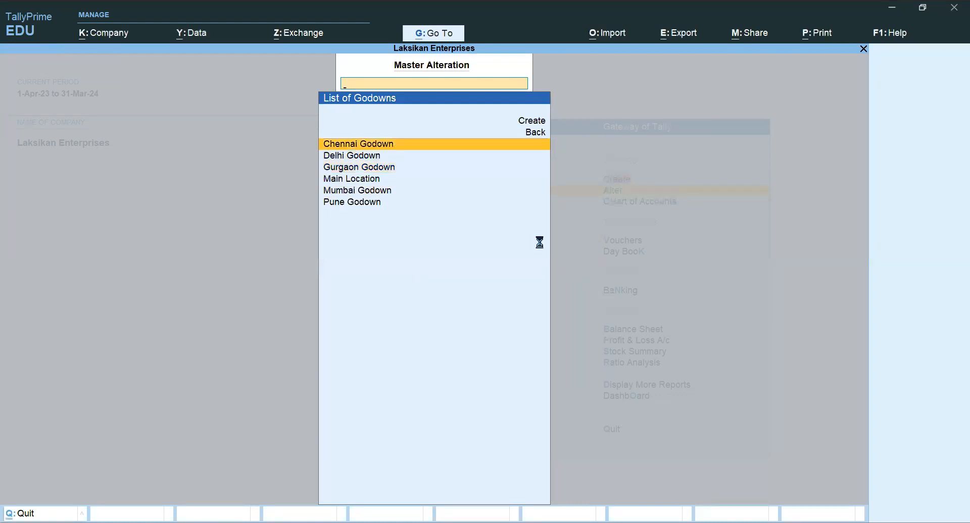
Step: Open Chennai Godown for alteration and set Use address for Godowns to Yes in its configuration
key("Return")
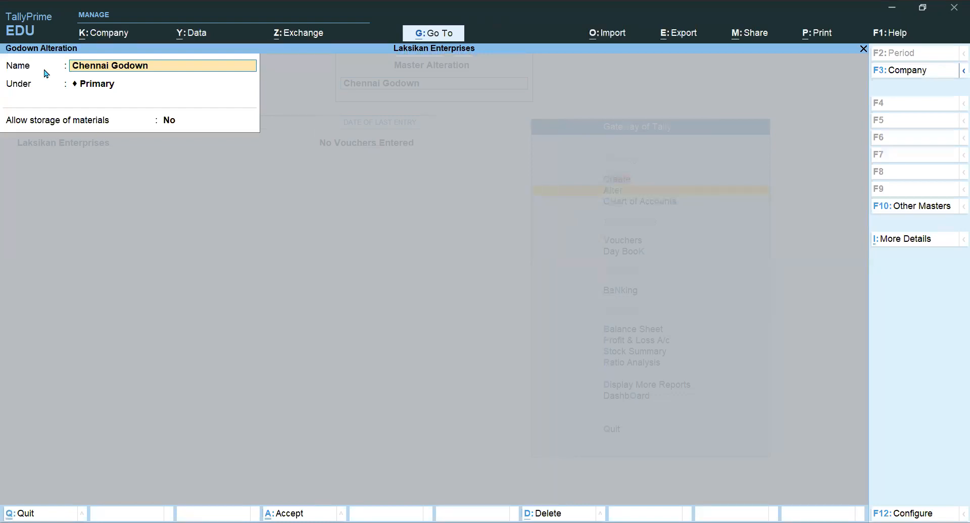
key("F12")
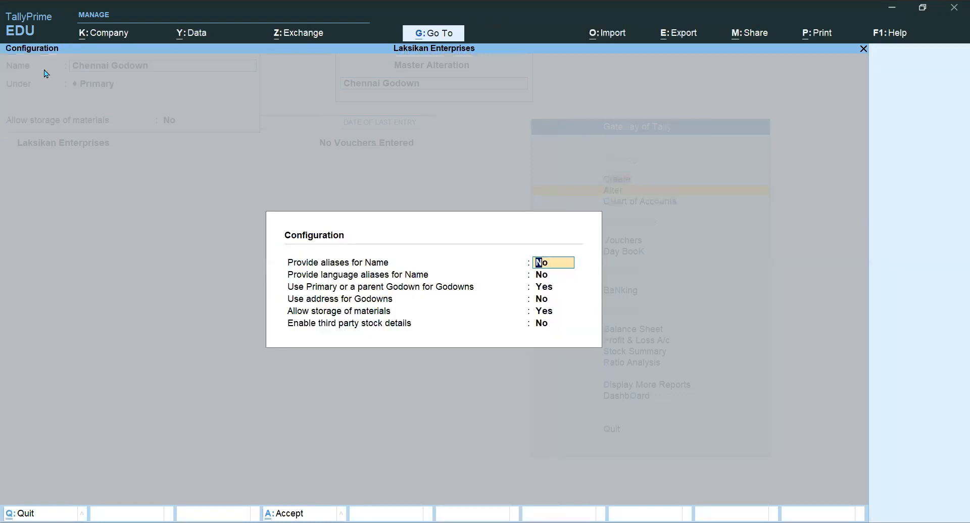
key("Return")
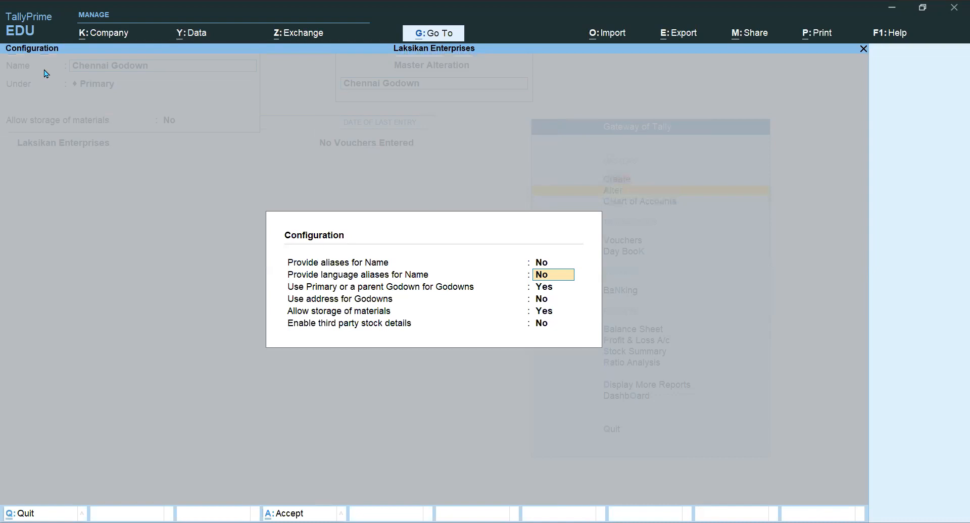
key("Return")
key("Return")
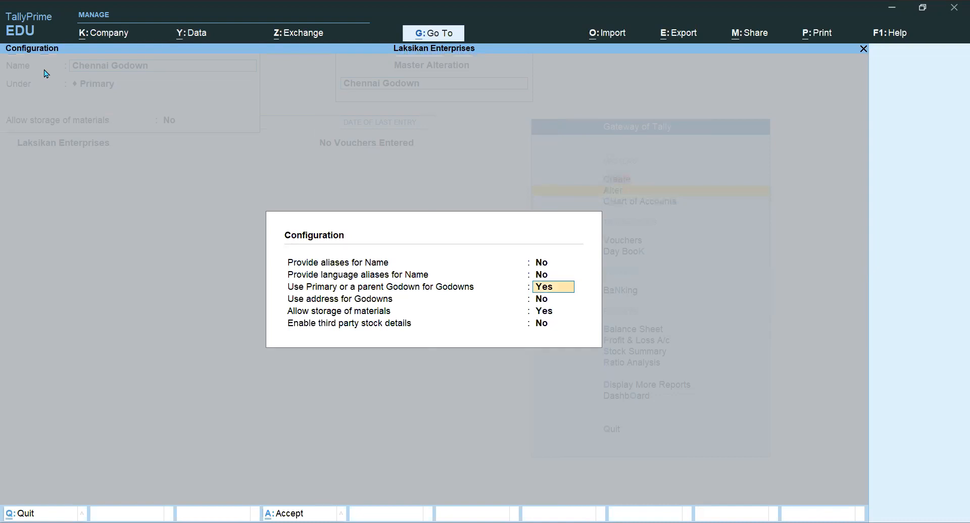
type("y")
key("Return")
key("Return")
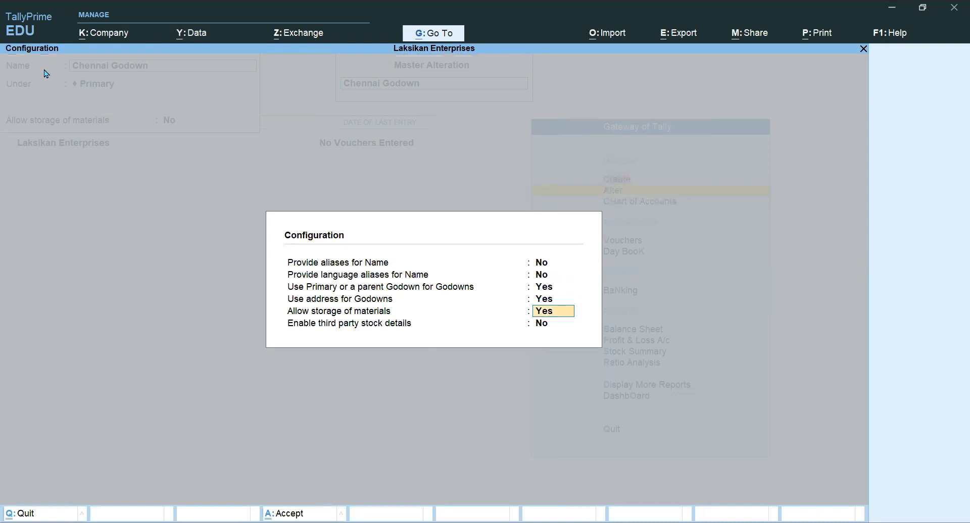
key("Return")
key("Return")
key("Return")
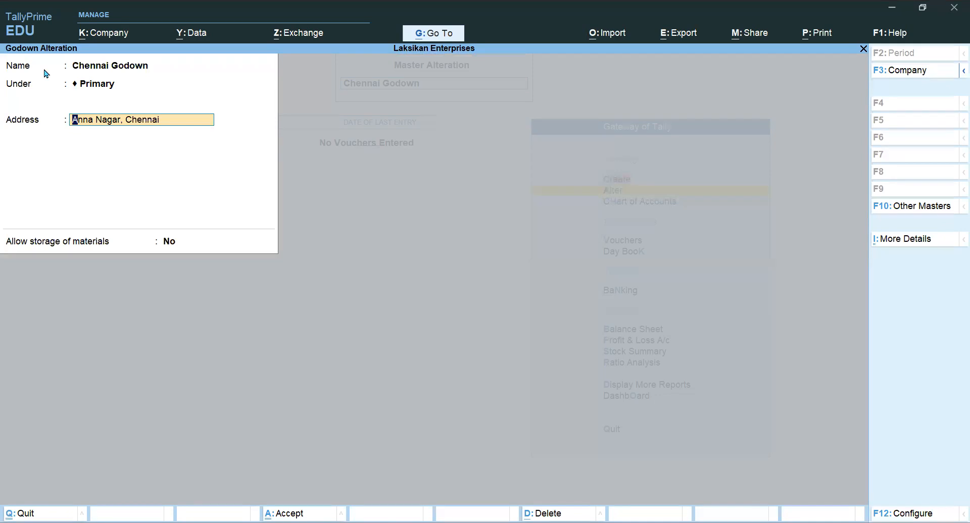
Step: Save Chennai Godown and return to the list of masters for alteration
key("ctrl+a")
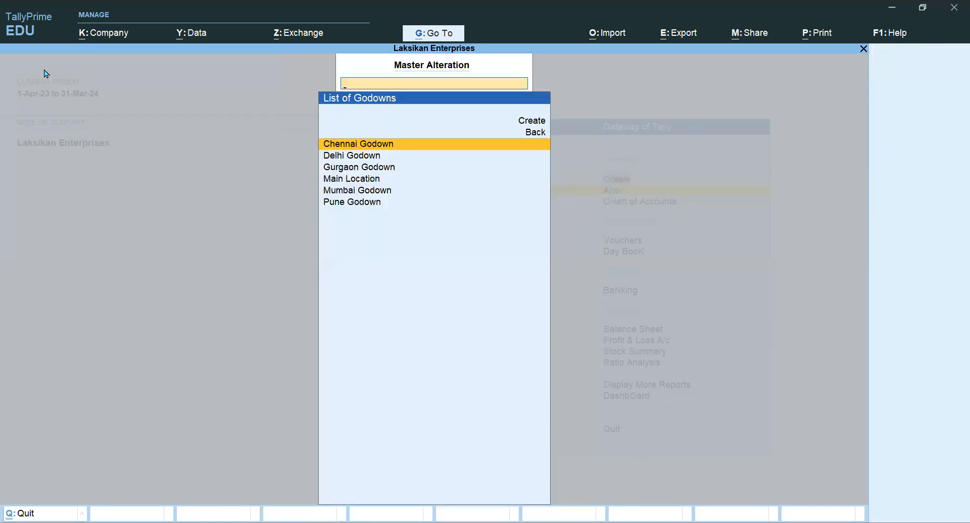
key("Escape")
key("Escape")
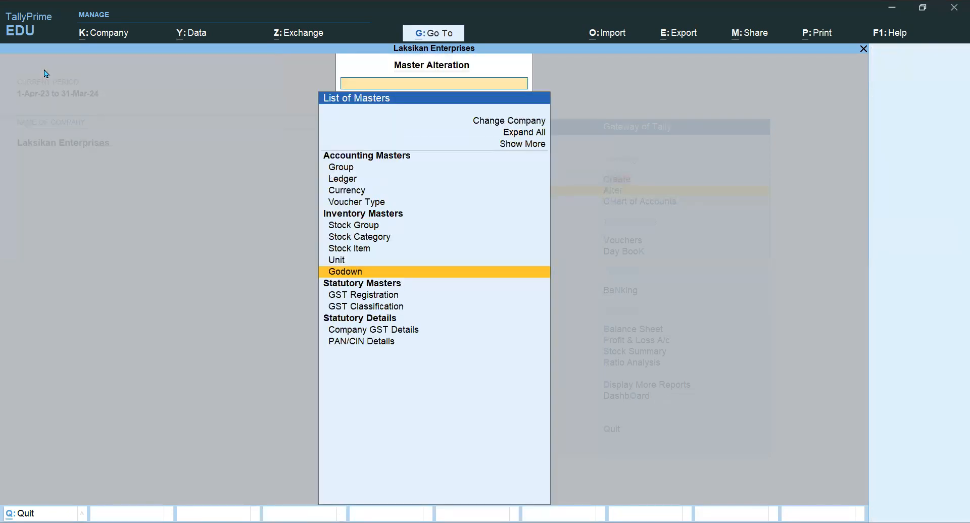